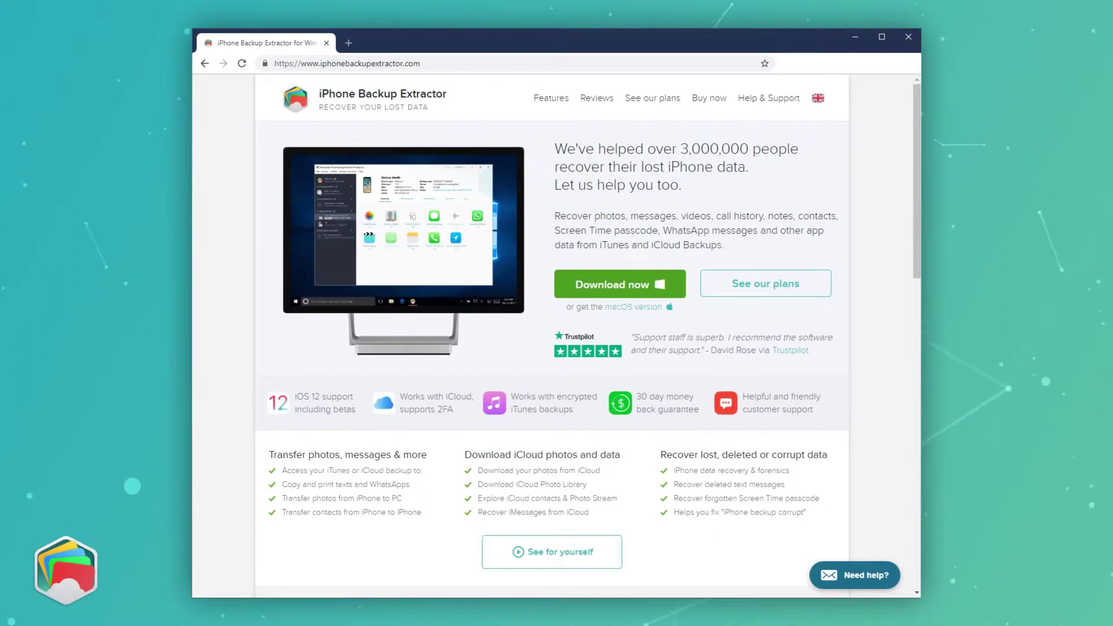
- Download the iPhone Backup Extractor Windows installer, iphonebackupextractor-latest.exe, from the product website
left_click(663, 287)
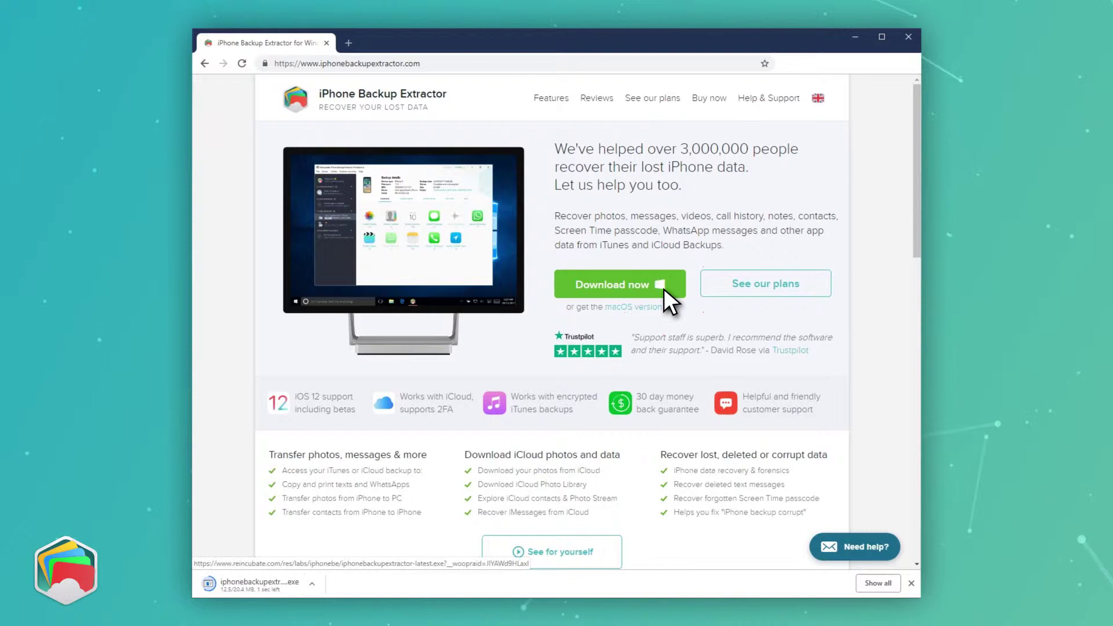
- Run the downloaded iphonebackupextractor.exe and accept the license agreement to install it
left_click(315, 581)
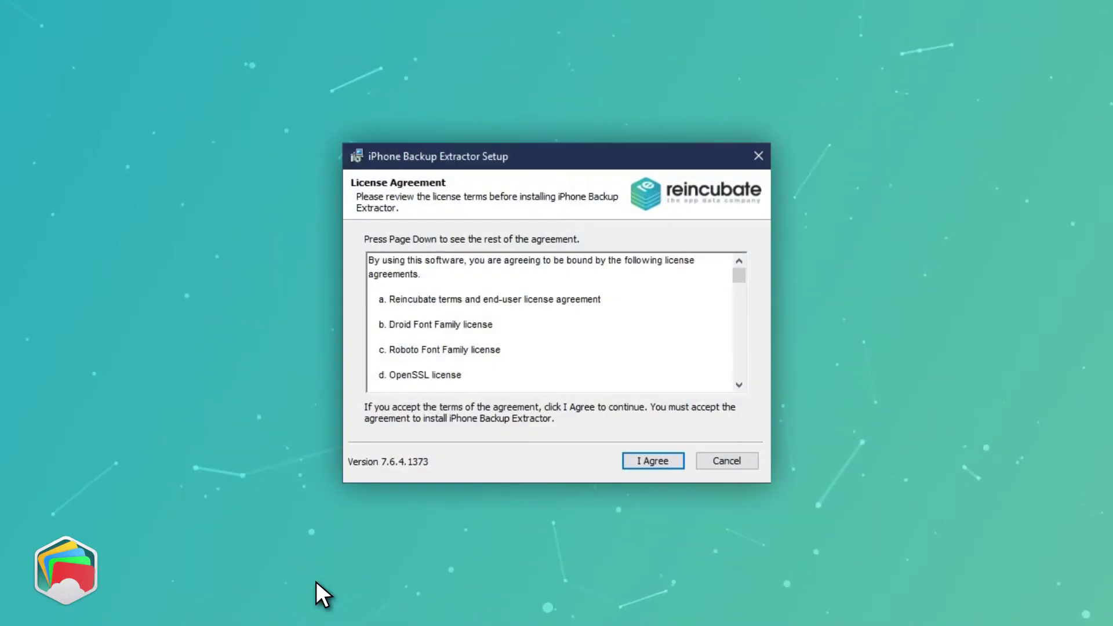
left_click(669, 465)
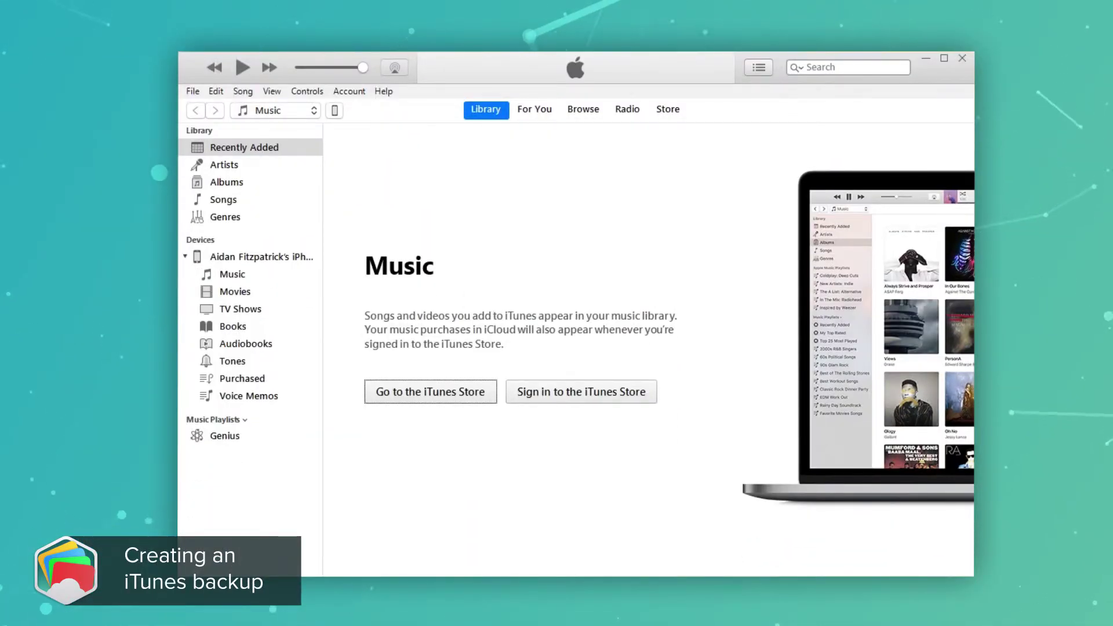
- Back up the iPhone to This Computer with encryption on, entering and confirming a backup password
left_click(337, 112)
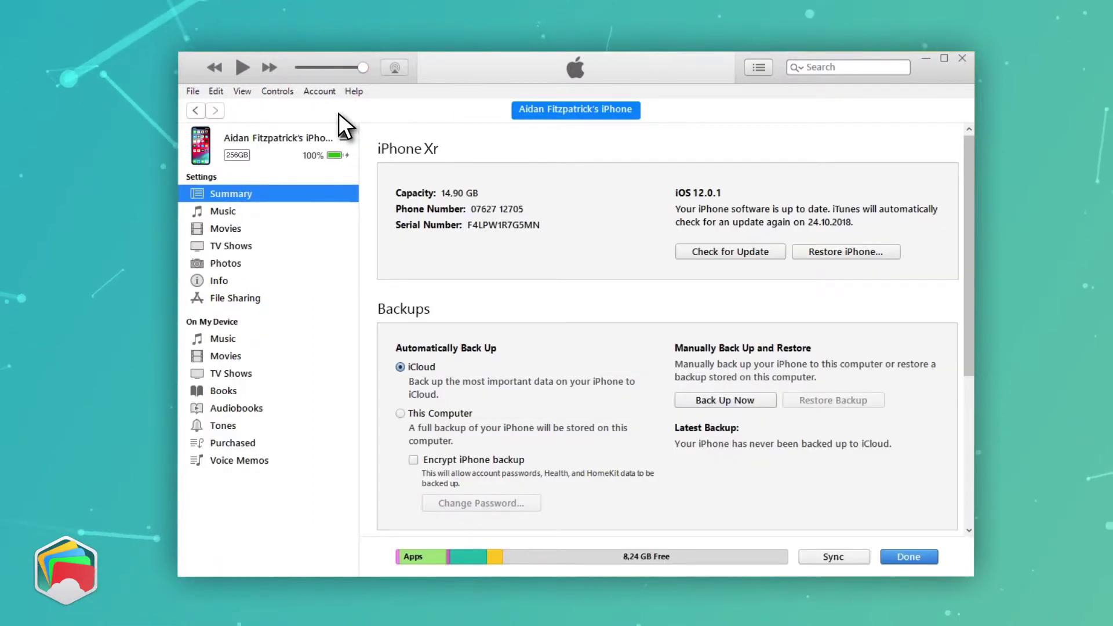
left_click(402, 412)
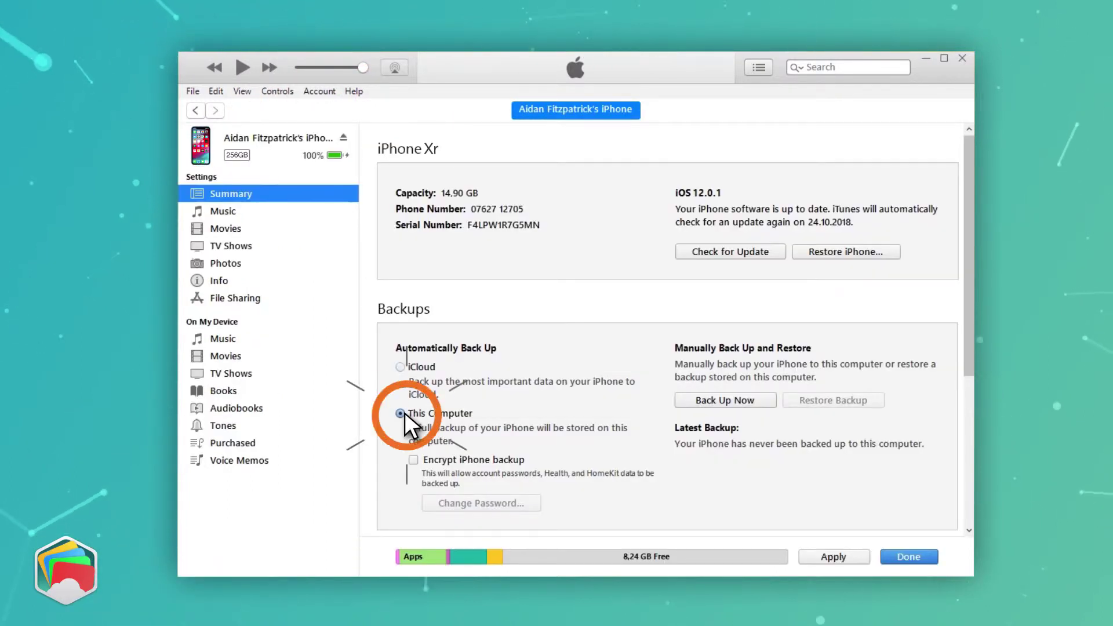
left_click(413, 459)
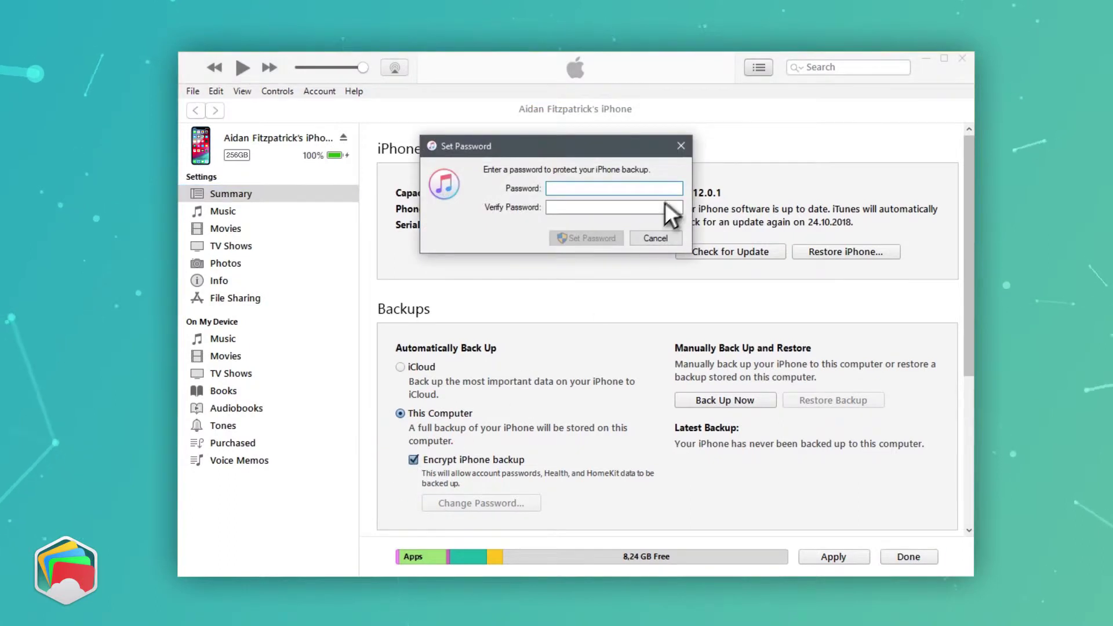
type("1234")
key("Tab")
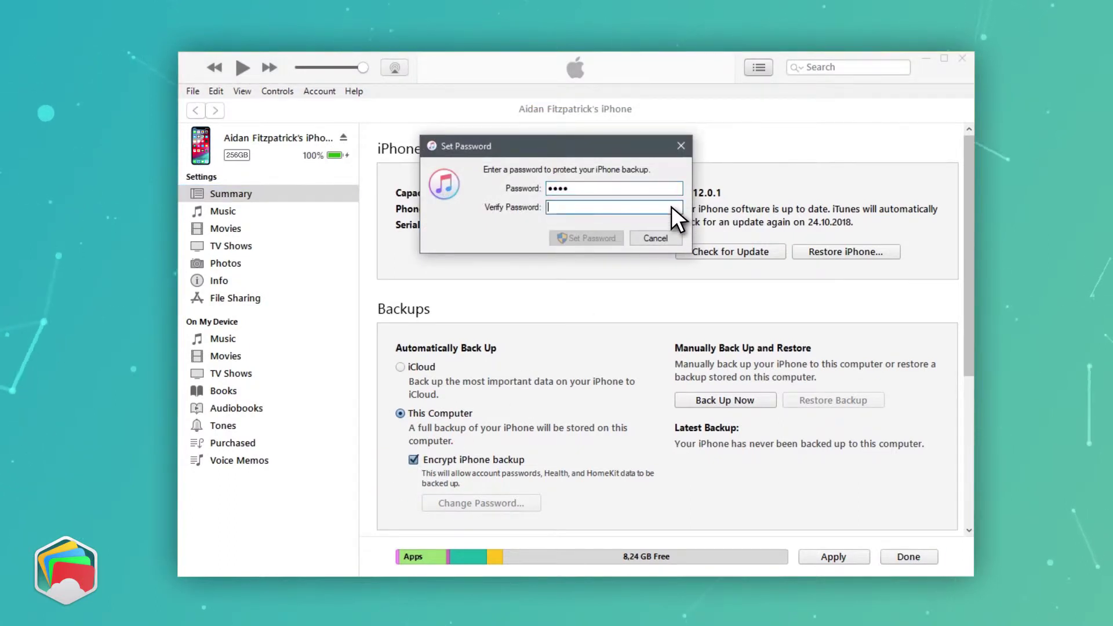
type("1234")
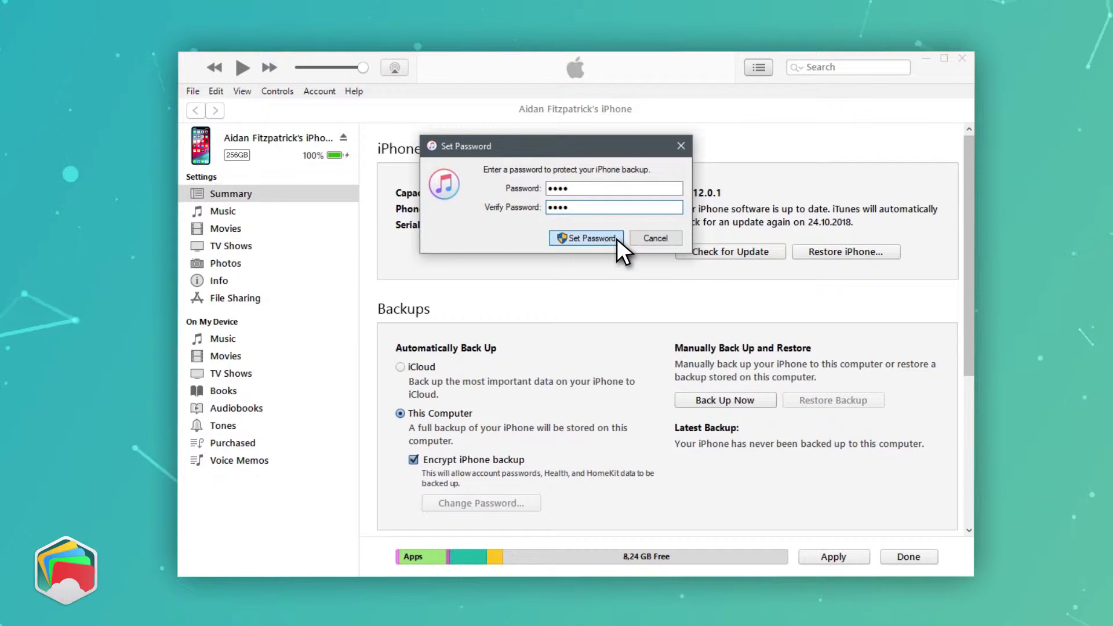
left_click(616, 239)
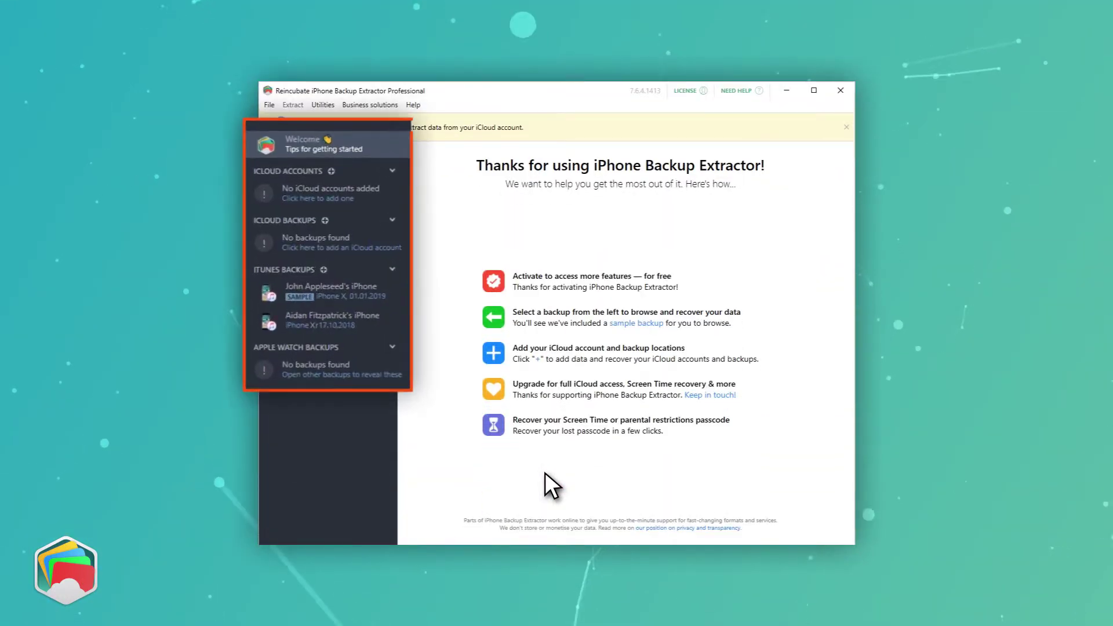
- Open the iPhone Xr backup from 17.10.2018 and unlock it with its backup password
left_click(364, 322)
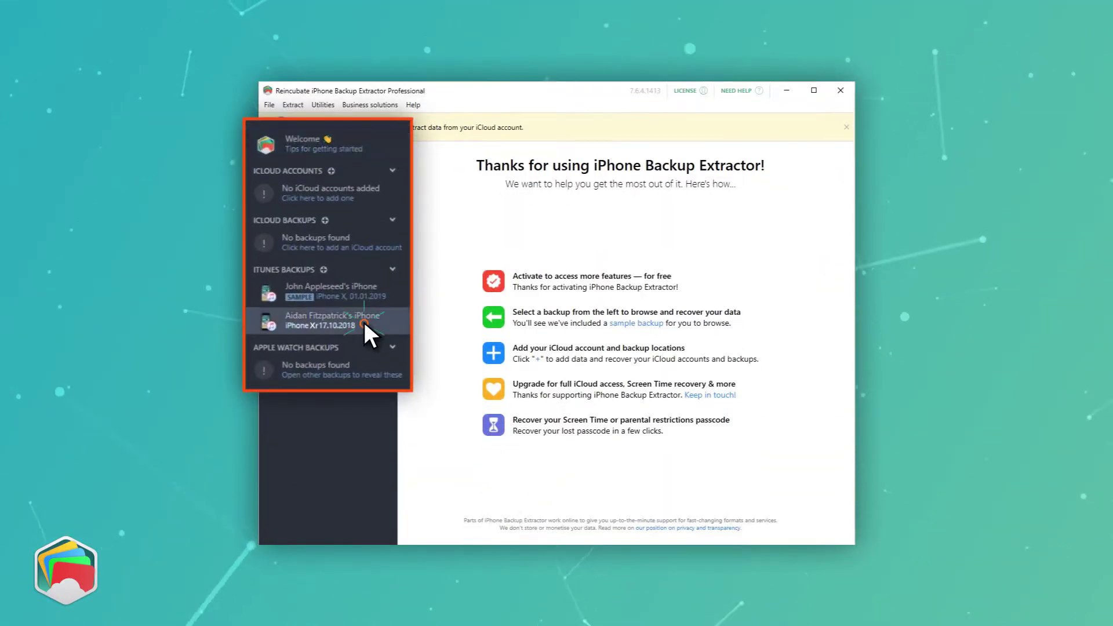
type("•••")
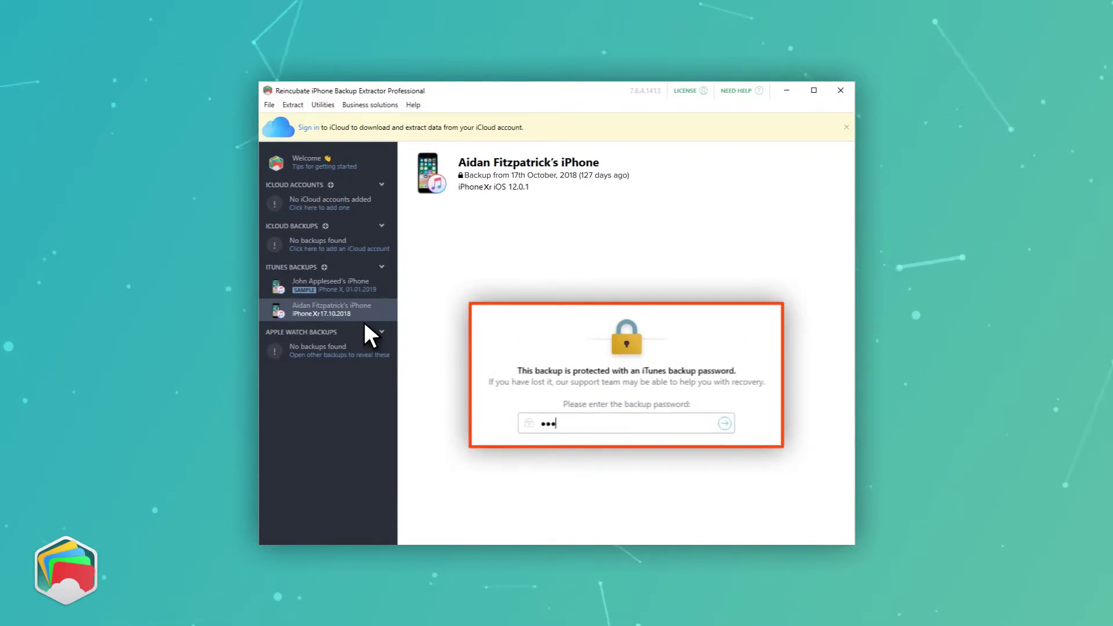
left_click(724, 424)
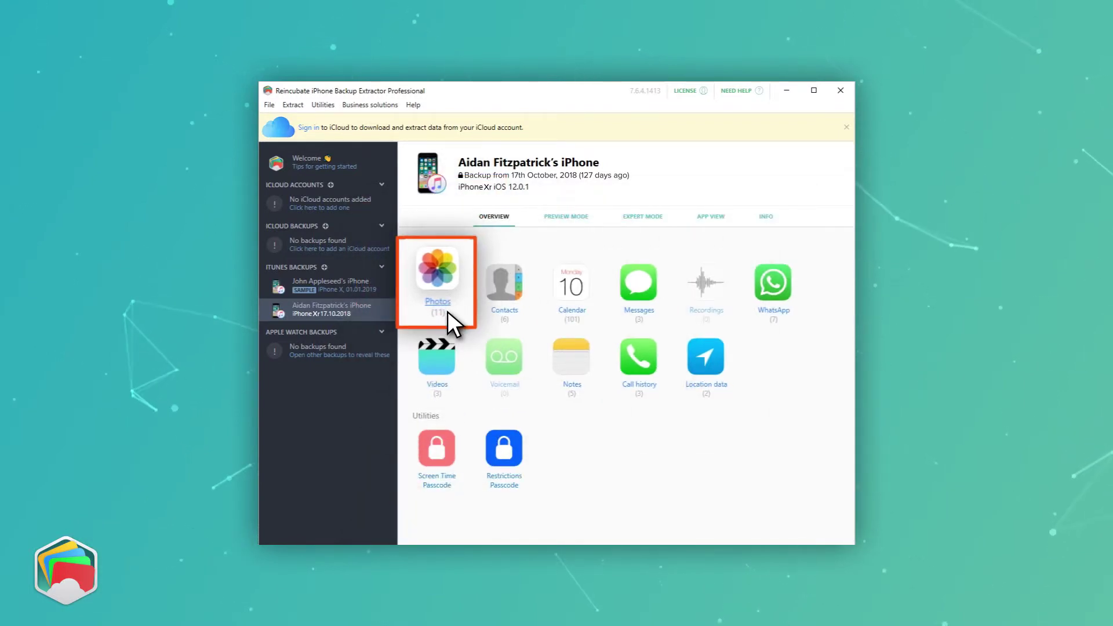
- Extract the backup's eleven photos to the Desktop CameraRoll folder, browse them, and close the window
left_click(447, 311)
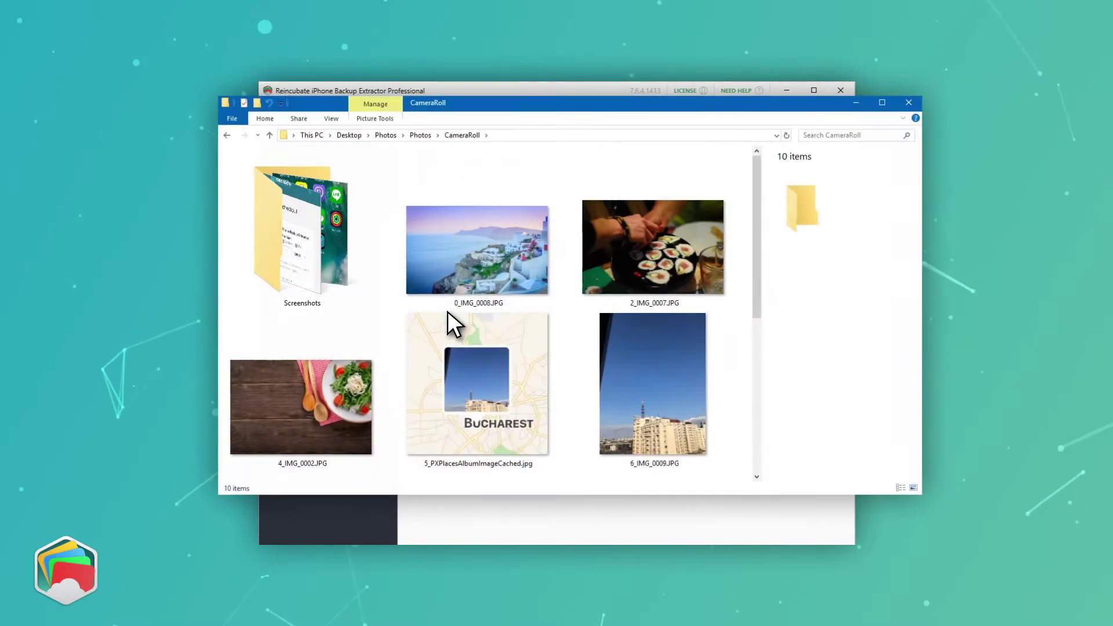
scroll(757, 292, "down", 3)
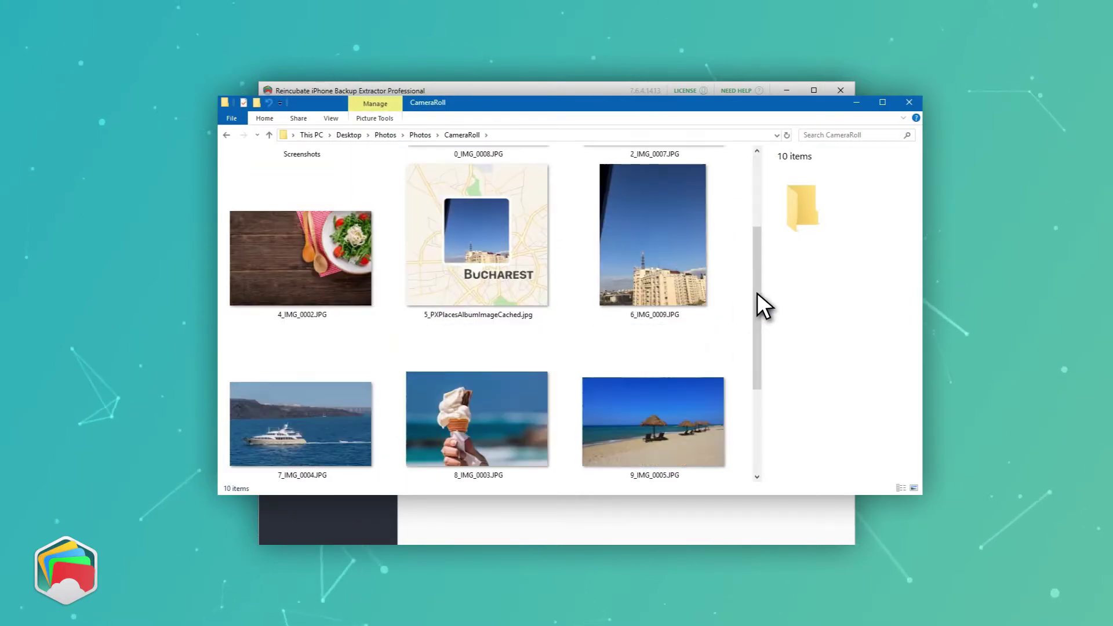
scroll(757, 292, "down", 3)
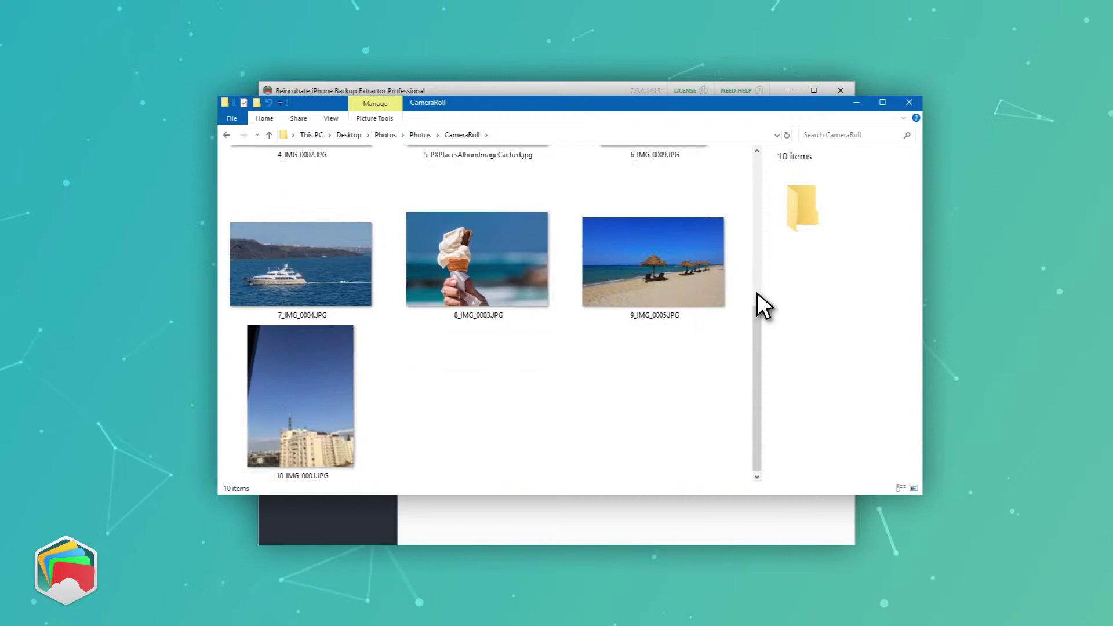
left_click(912, 103)
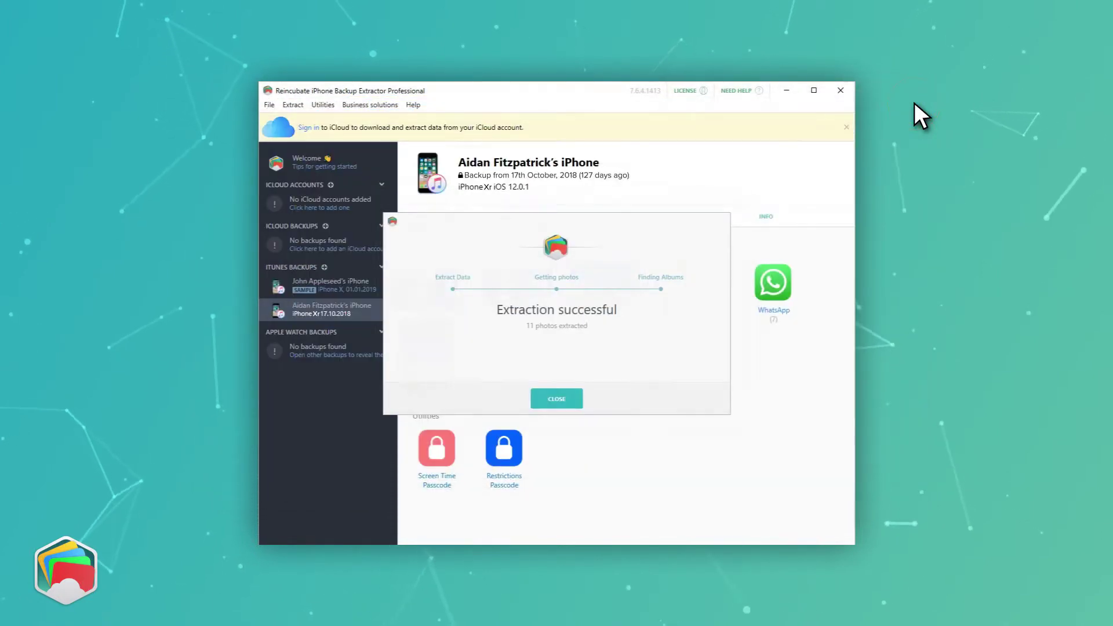
- Dismiss the extraction message and show the backup's 11 photos as thumbnails in Preview mode
left_click(571, 402)
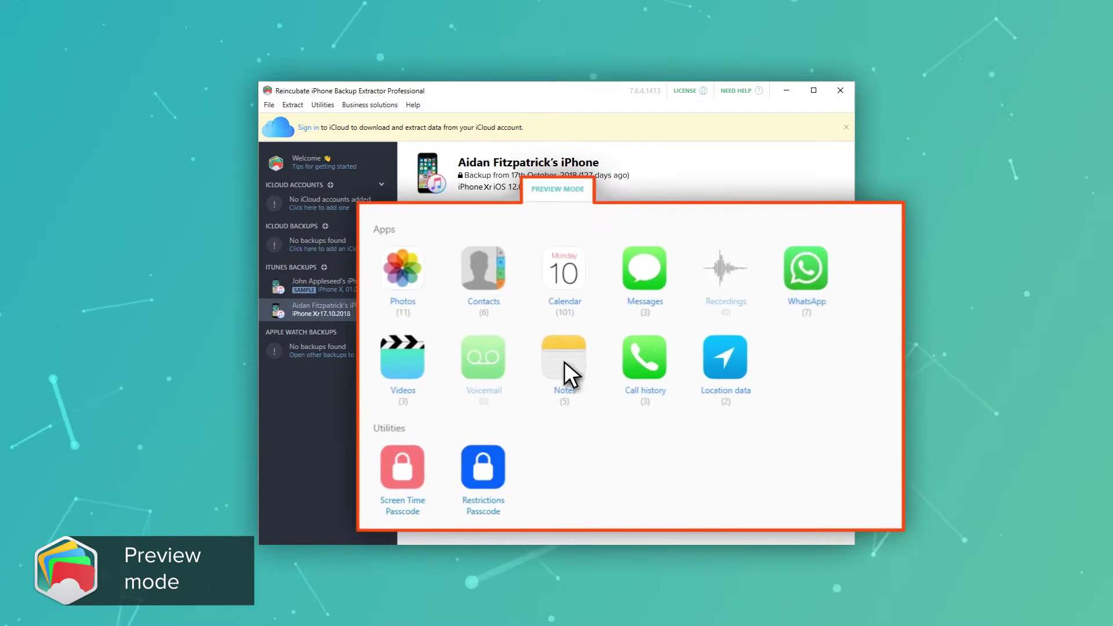
left_click(580, 189)
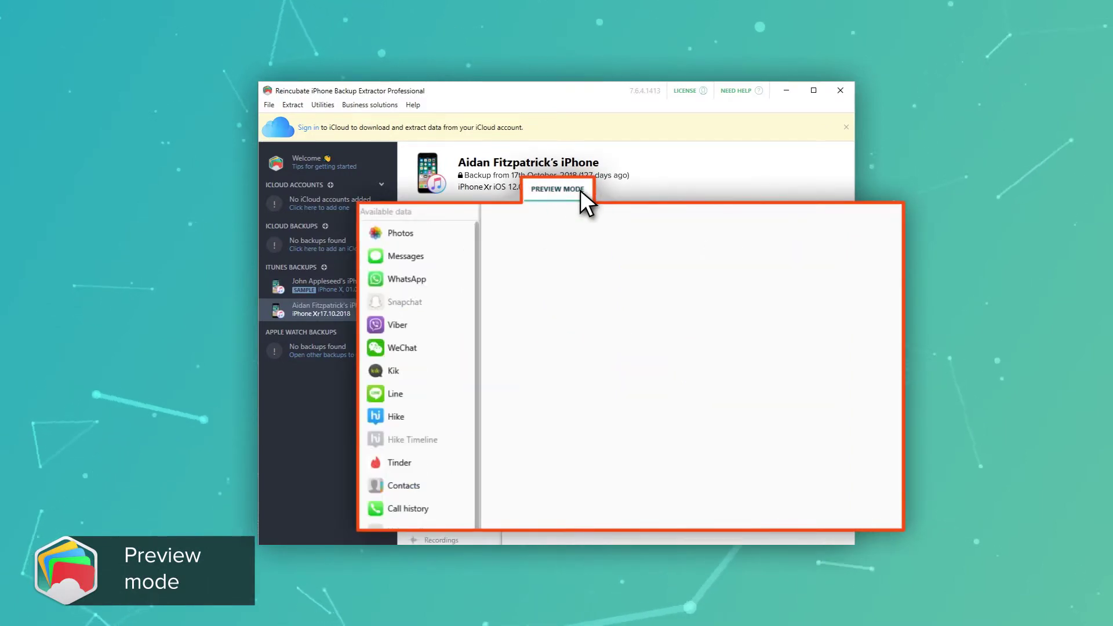
left_click(440, 231)
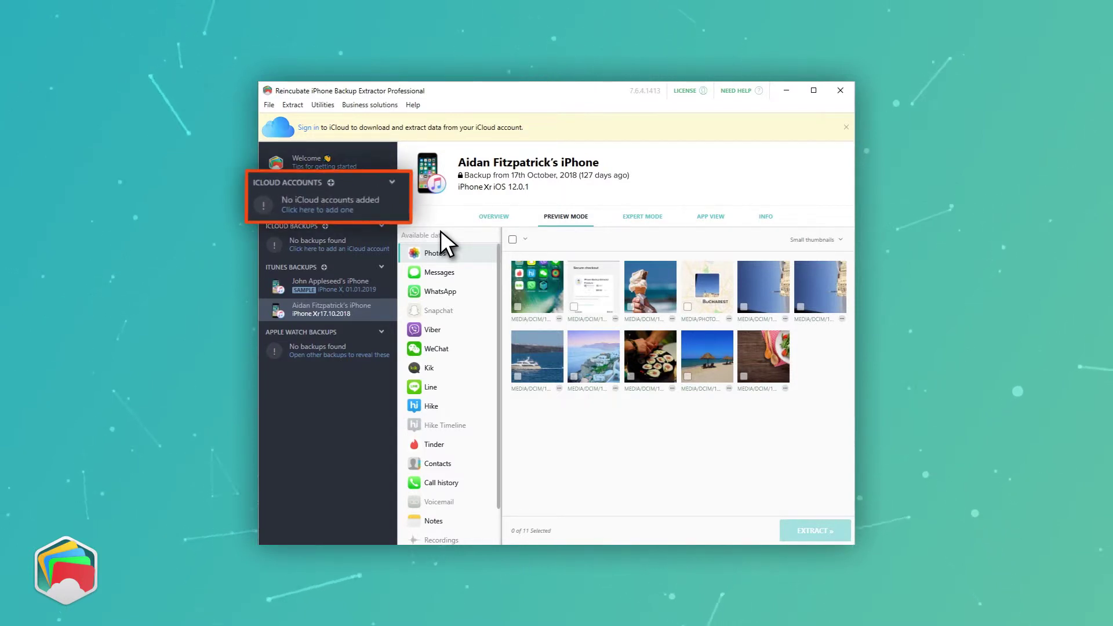
- Add an iCloud account by signing in with its Apple ID e-mail and password
left_click(380, 200)
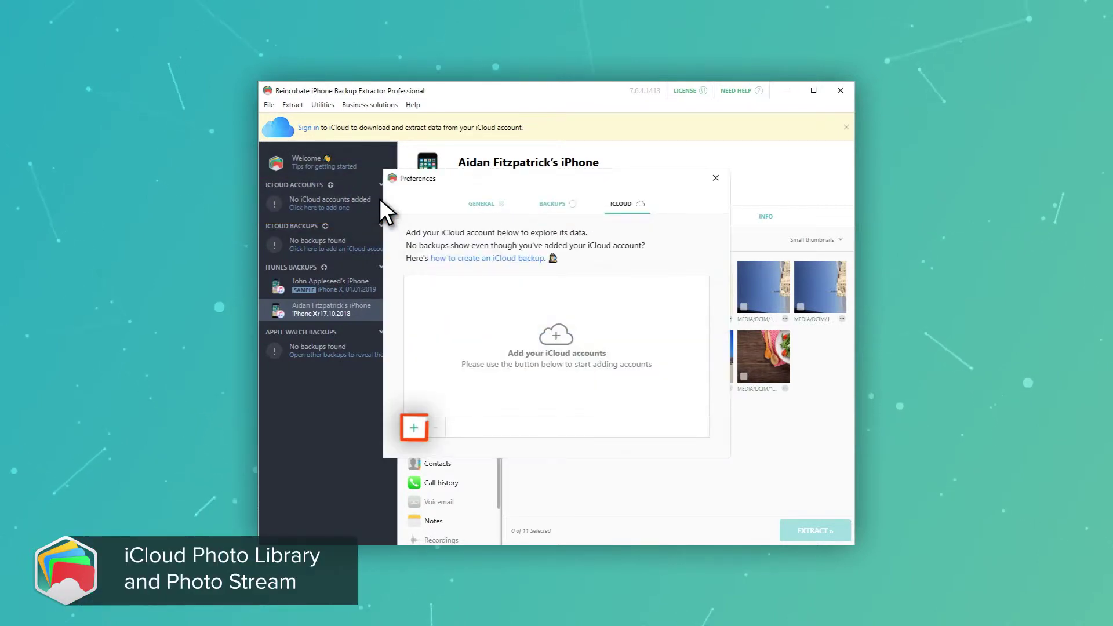
left_click(416, 427)
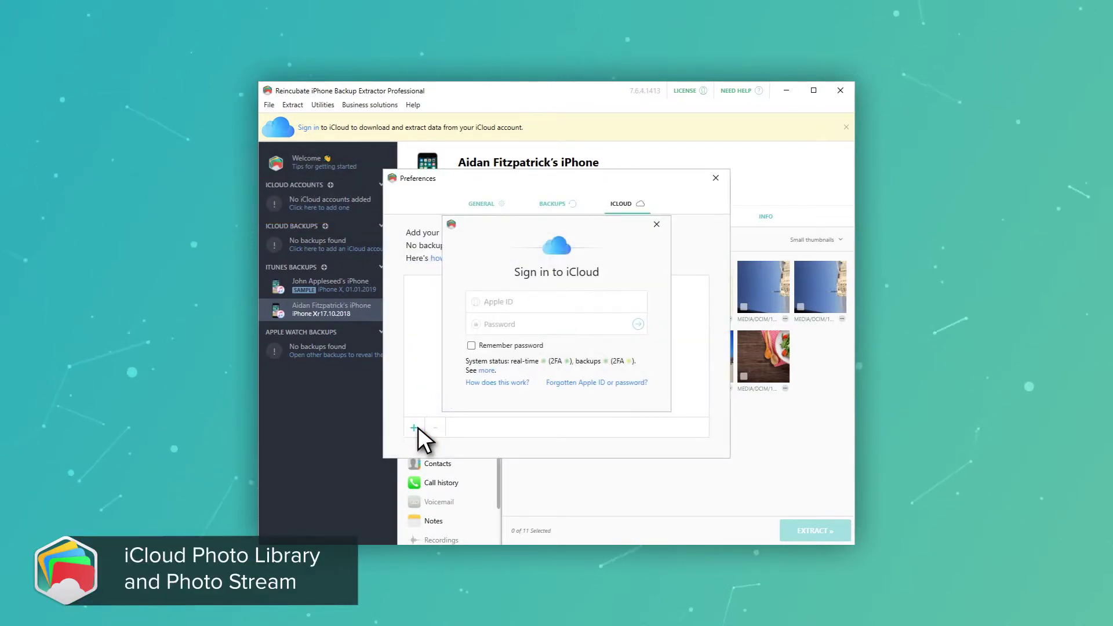
type("your@icloudaccou")
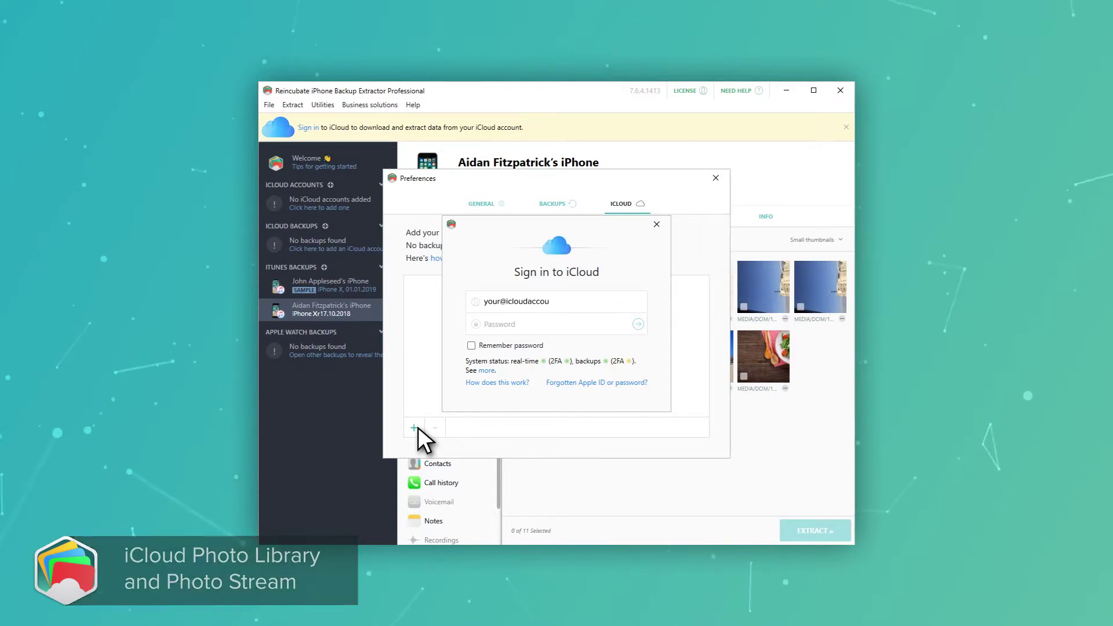
type("nt.com")
key("Tab")
type("****")
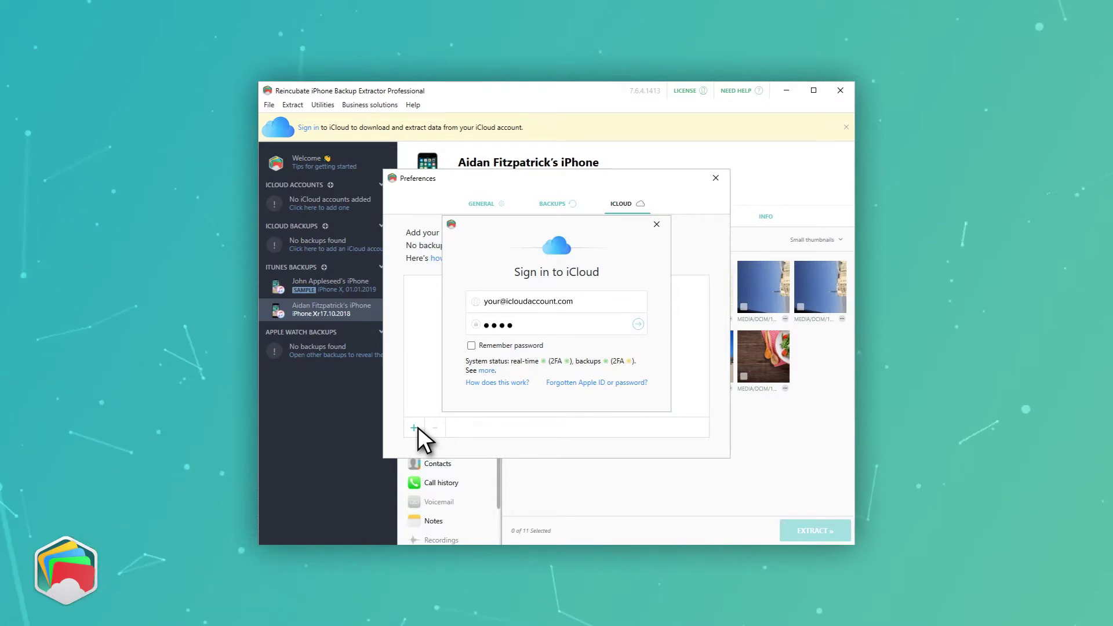
type("****")
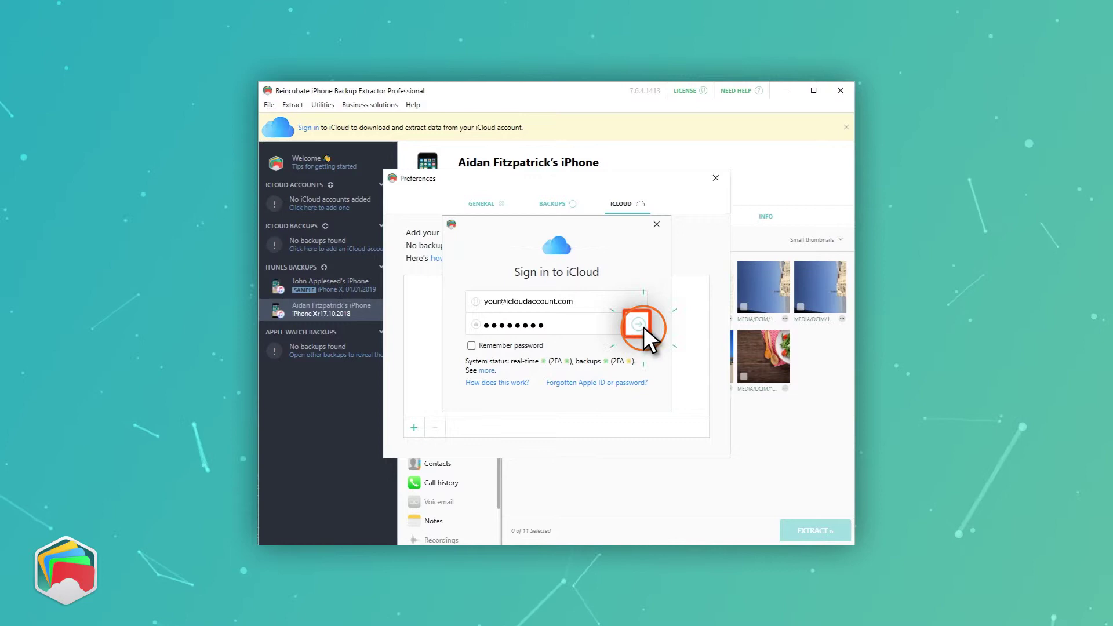
left_click(641, 325)
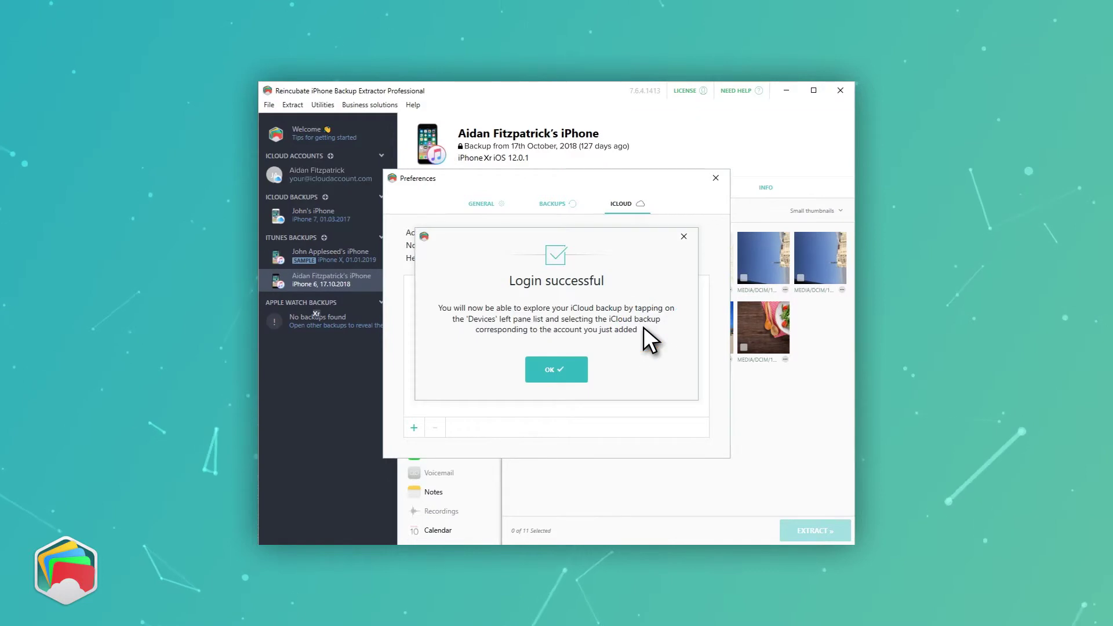
left_click(572, 369)
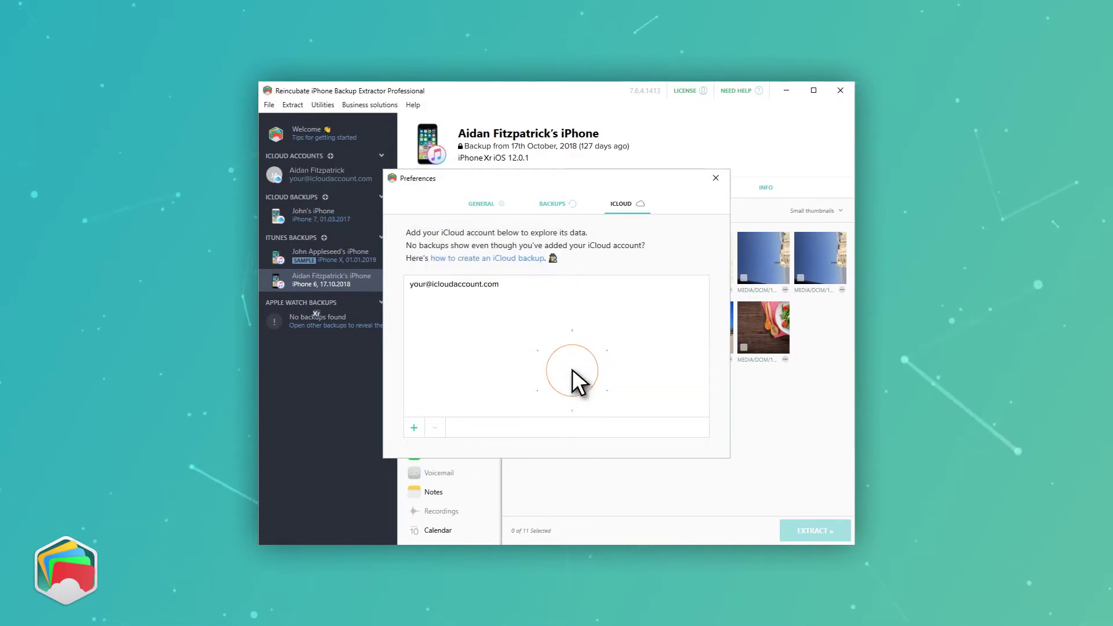
- Select the new iCloud account and extract its Photo Library to the CameraRoll folder
left_click(716, 179)
left_click(371, 178)
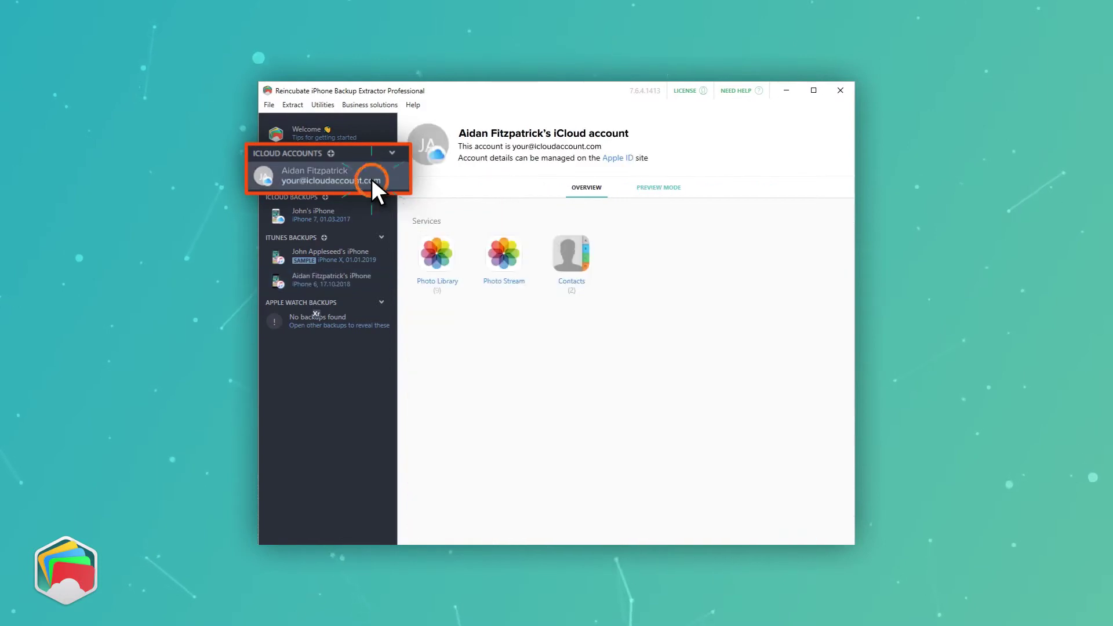
left_click(450, 277)
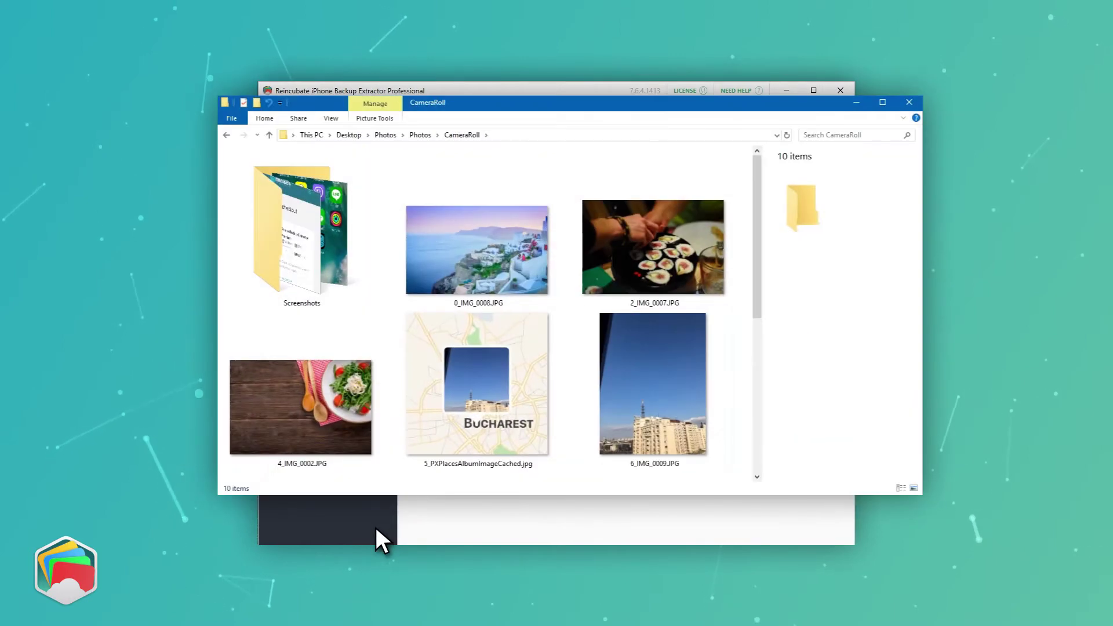
- Scroll through the 10 extracted iCloud photos in CameraRoll and close the folder window
scroll(375, 526, "down", 3)
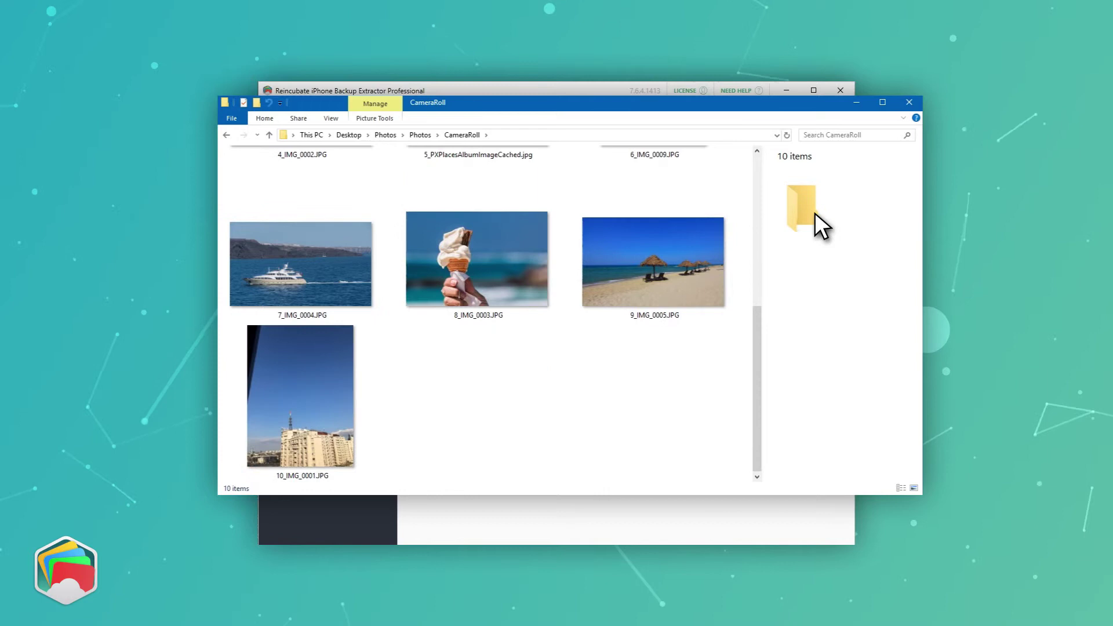
left_click(909, 102)
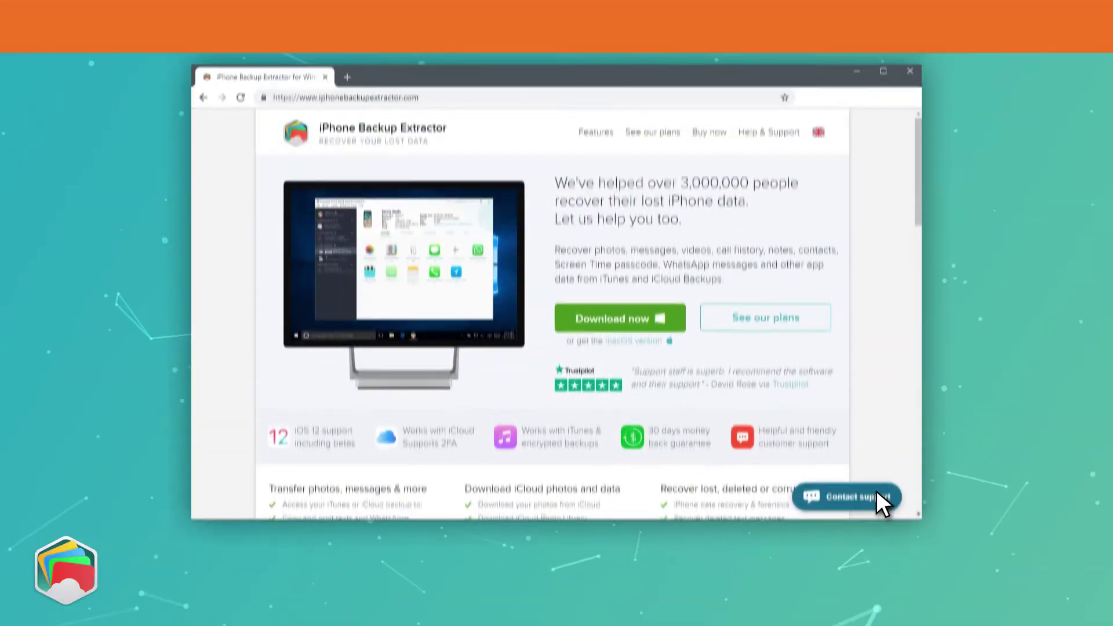
- Ask the live support chat 'Hey can you help me recover my iPhone data?'
left_click(884, 500)
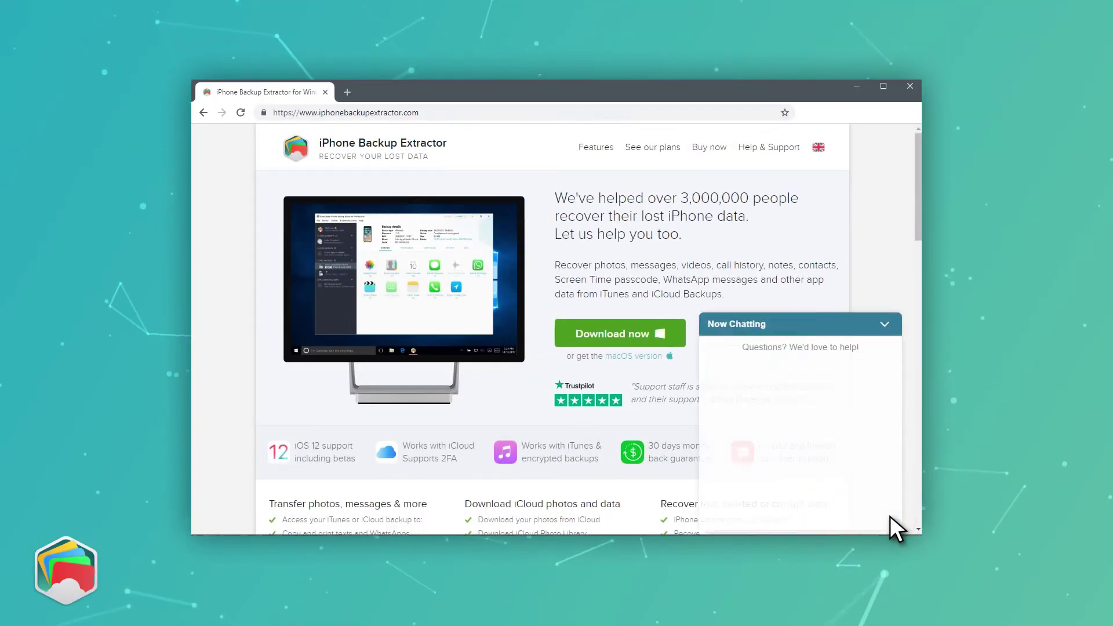
type("Hey can ")
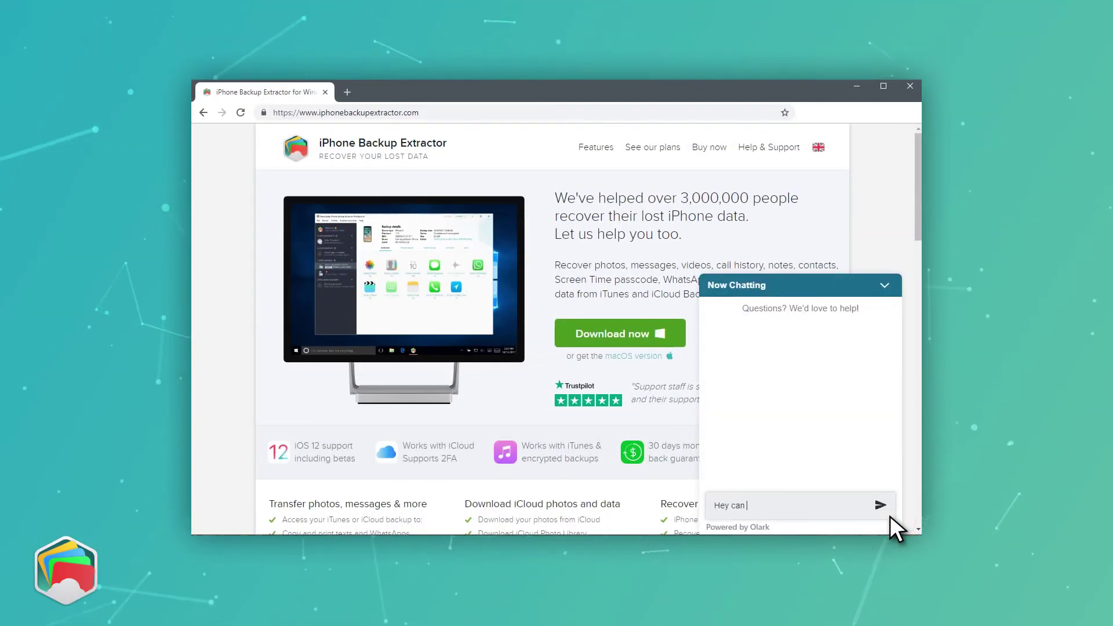
type("you help me recover my iPhone data?")
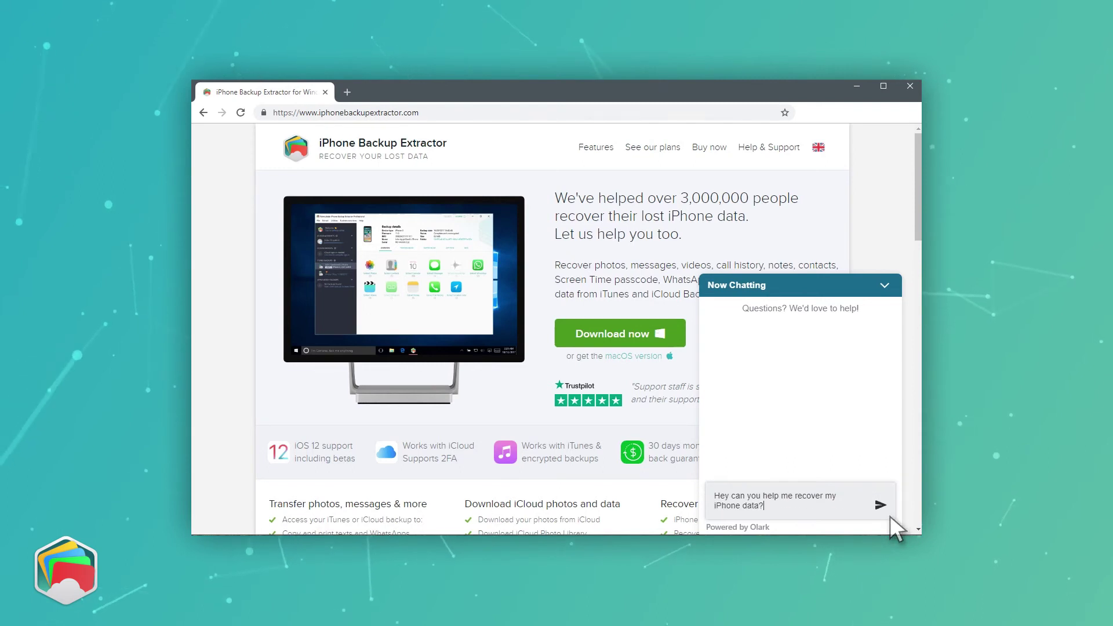
key("Return")
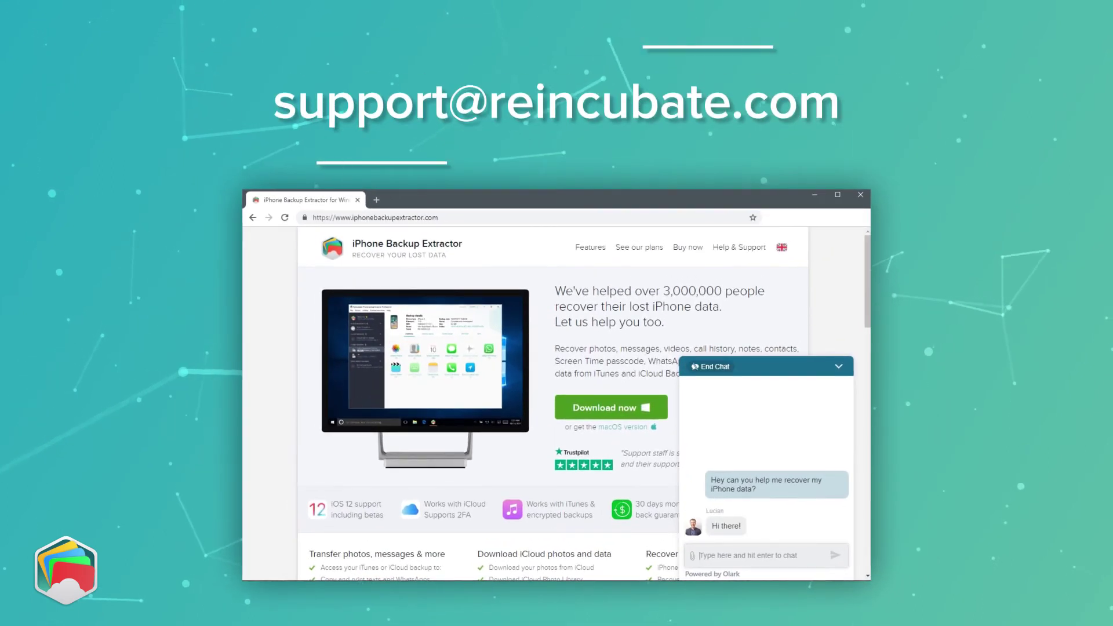